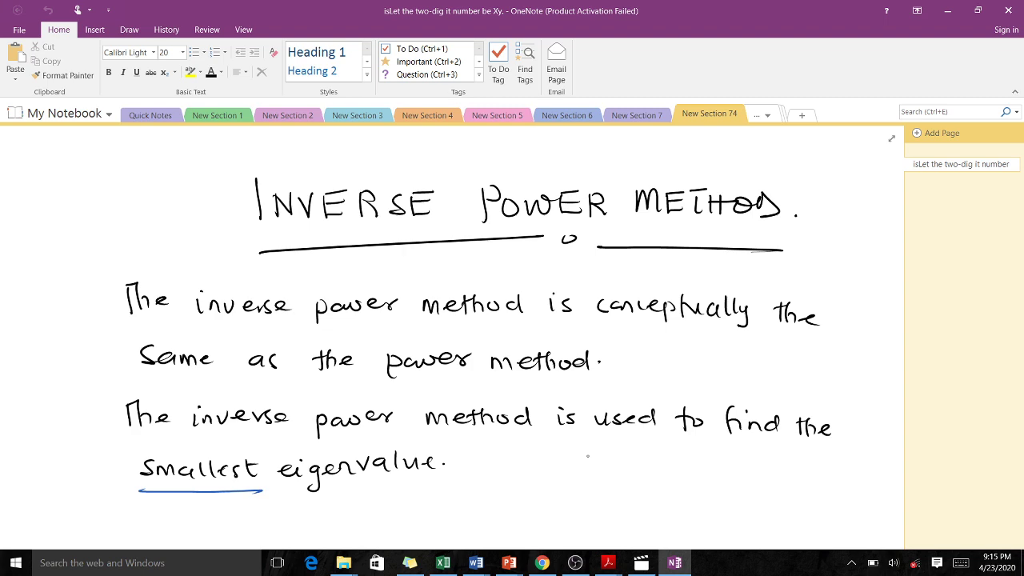
Scroll down to the red NB note on using A's inverse and the EXAMPLE heading
scroll(588, 456, "down", 5)
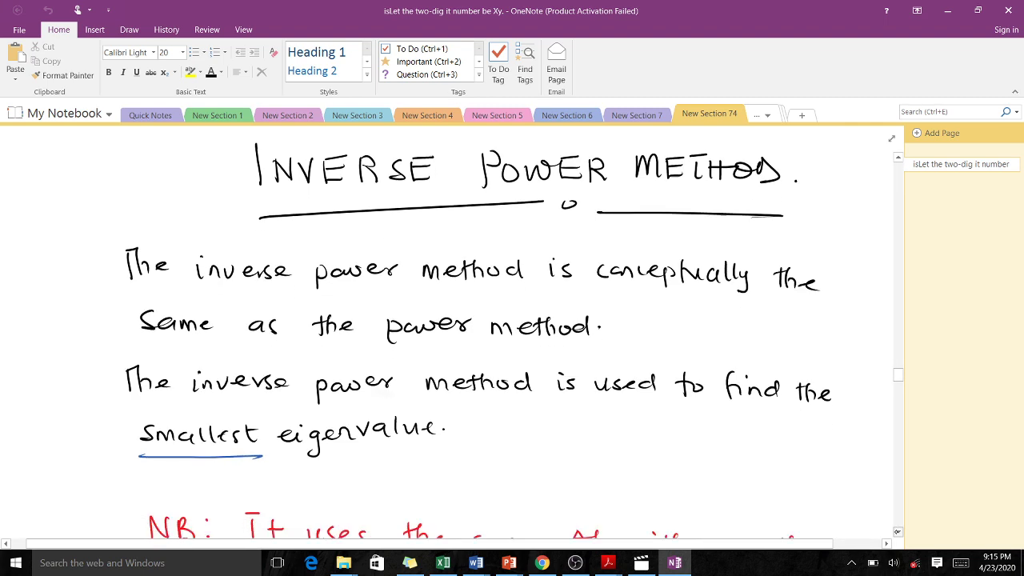
scroll(514, 332, "down", 3)
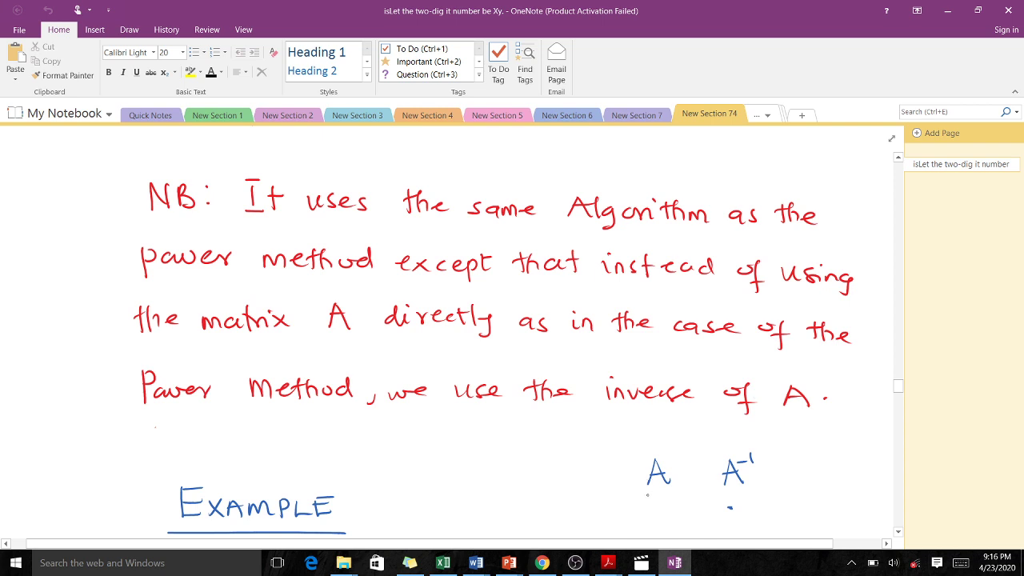
Underline the blue A and A⁻¹, then show the problem with matrix A = [[2, −12], [1, −5]]
left_click_drag(650, 494, 668, 489)
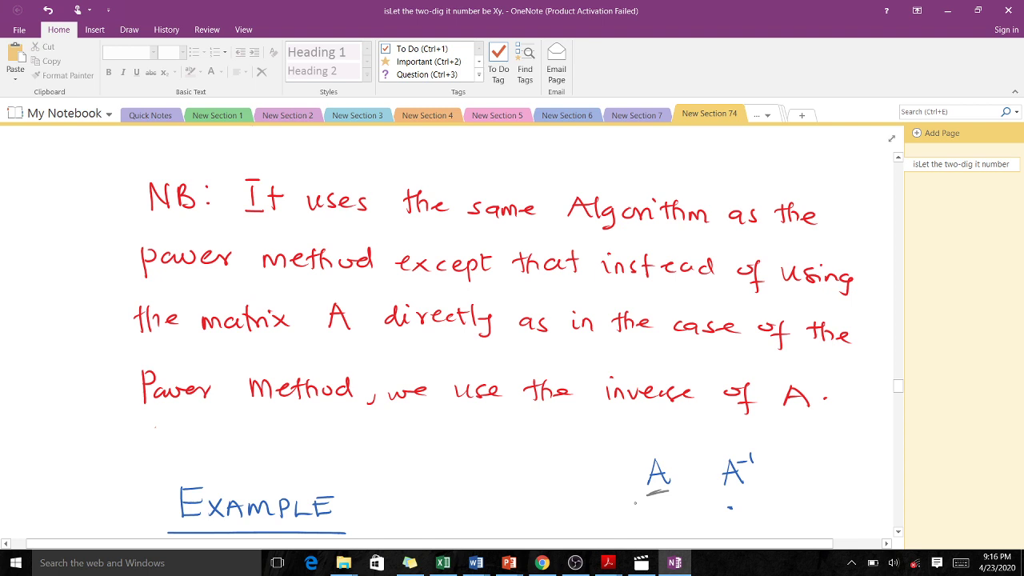
left_click_drag(725, 497, 738, 493)
left_click(897, 531)
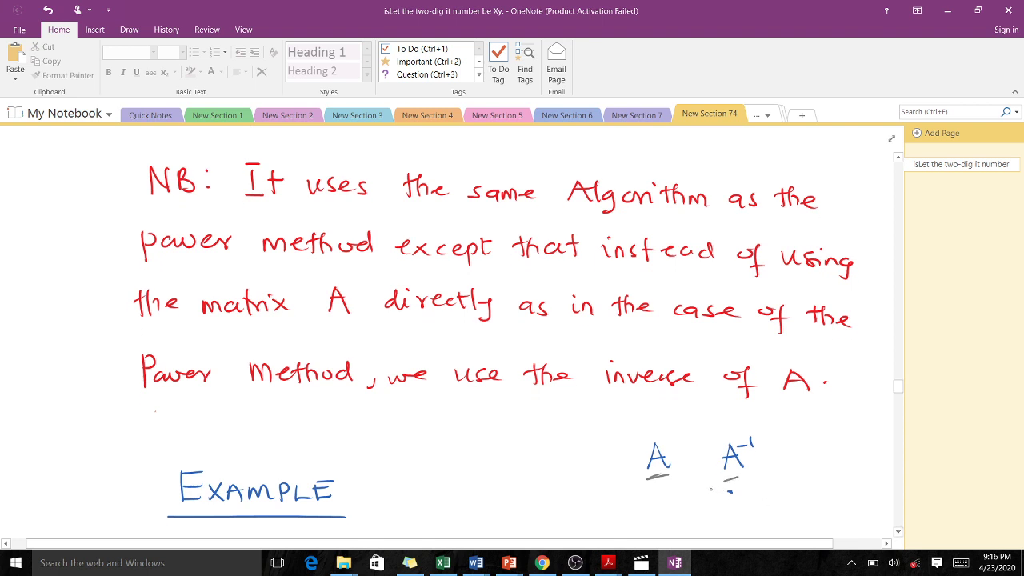
left_click(897, 531)
left_click(897, 531)
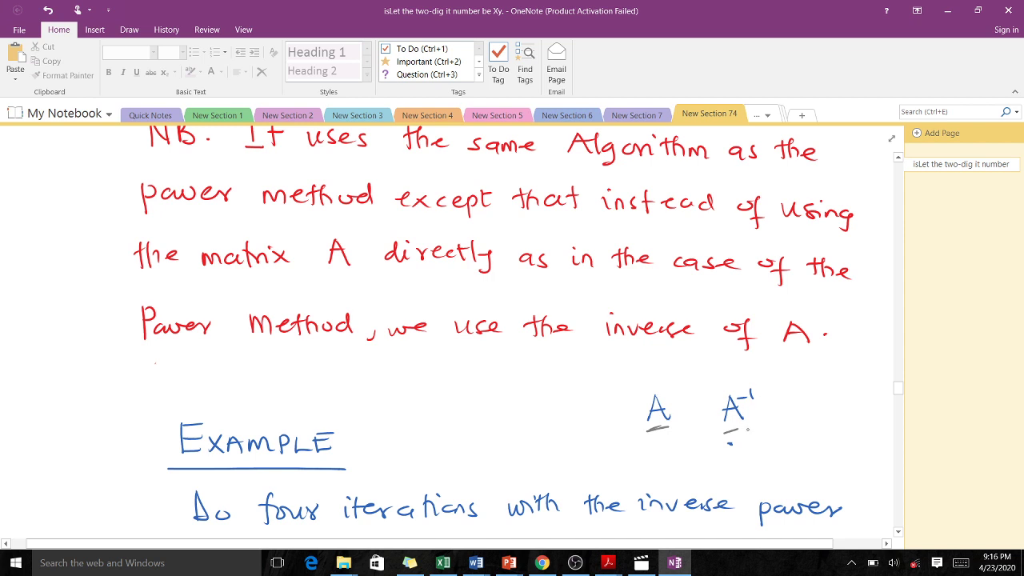
mouse_move(725, 432)
left_mouse_down()
mouse_move(742, 427)
mouse_move(723, 432)
left_mouse_up()
scroll(512, 332, "down", 4)
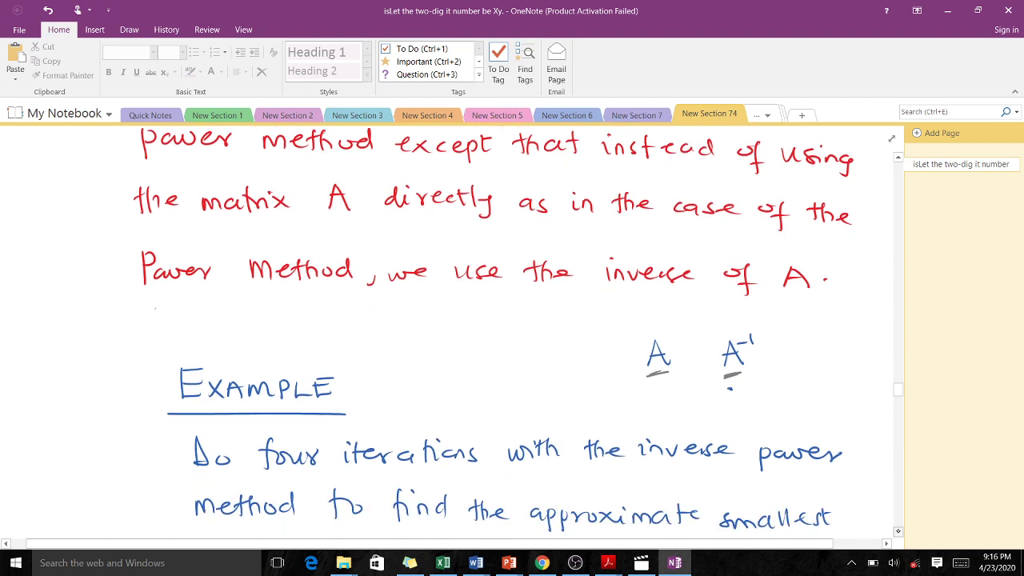
scroll(512, 332, "down", 2)
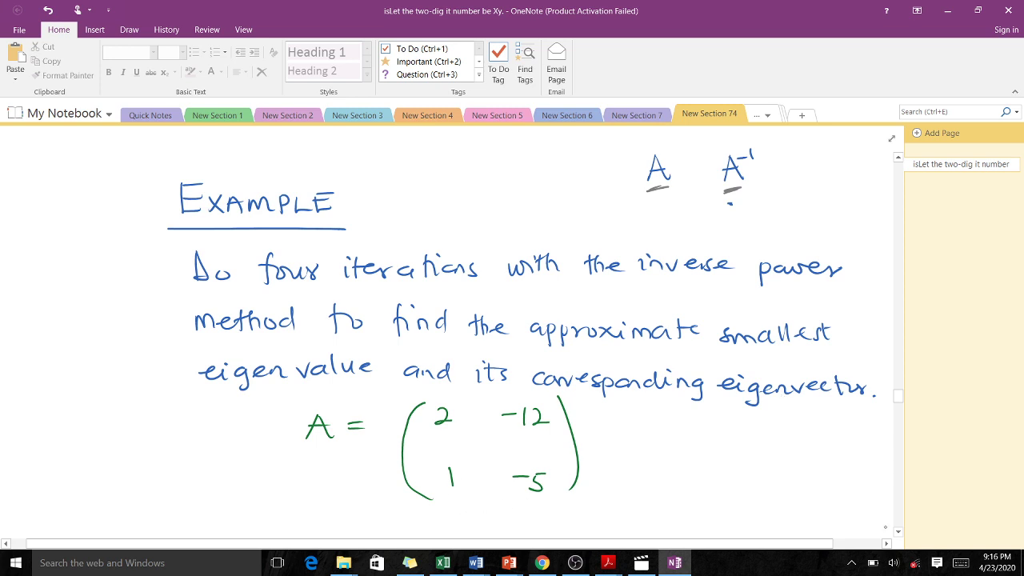
Scroll down to the SOLUTION heading showing λ₁ = −1 and λ₂ = −2
scroll(517, 336, "down", 3)
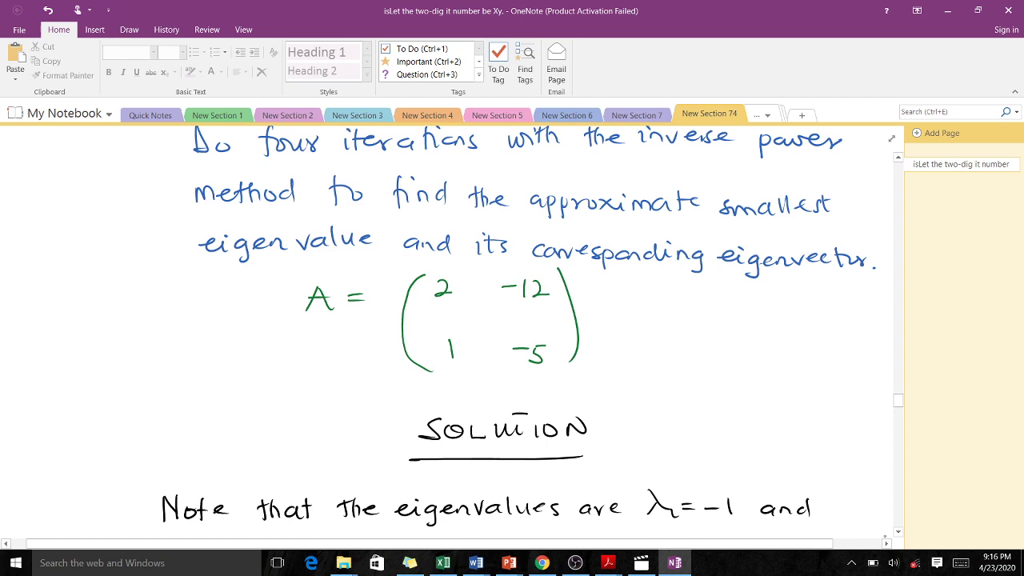
scroll(533, 333, "down", 1)
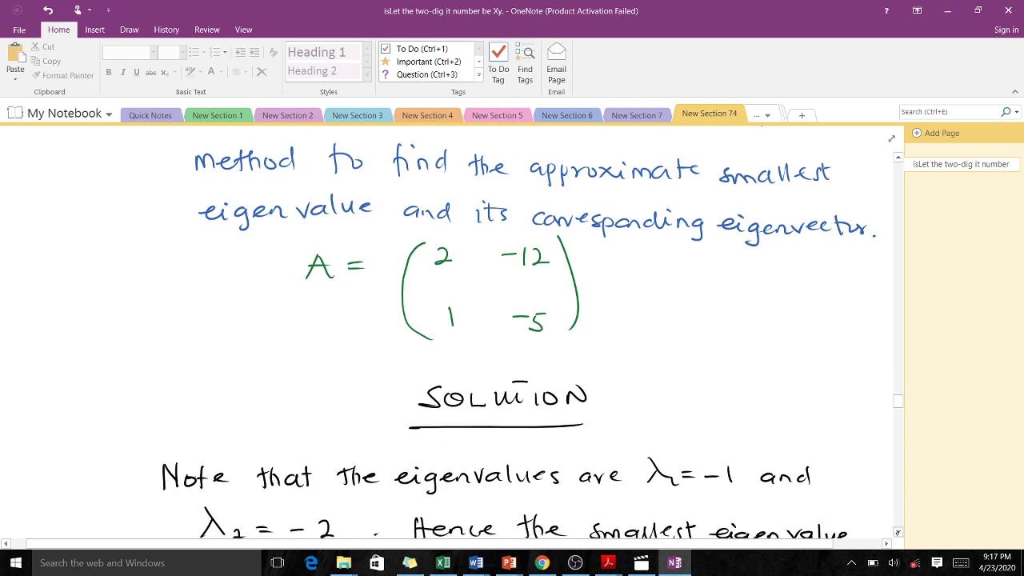
scroll(532, 334, "down", 2)
scroll(532, 334, "down", 2)
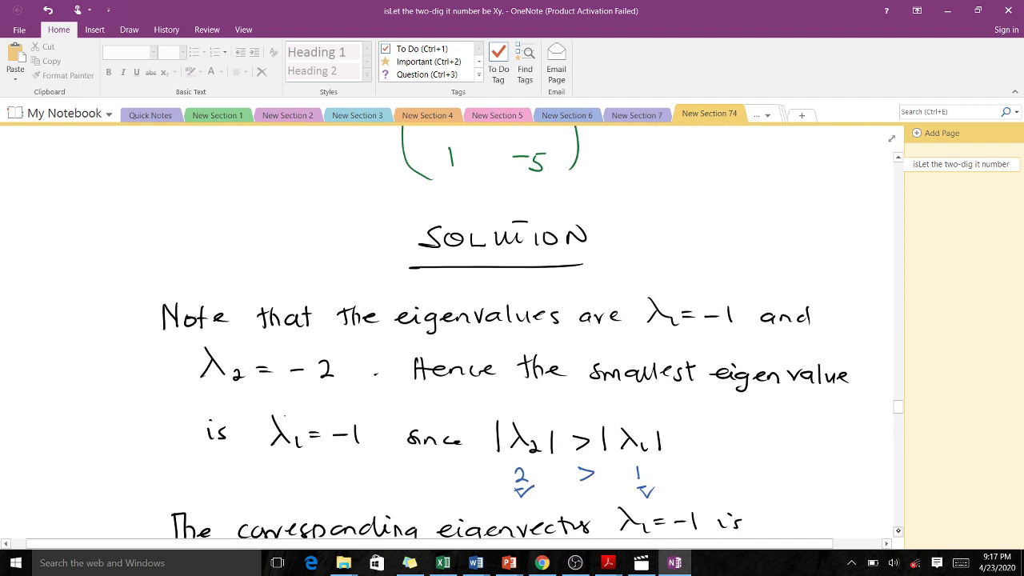
scroll(533, 334, "down", 2)
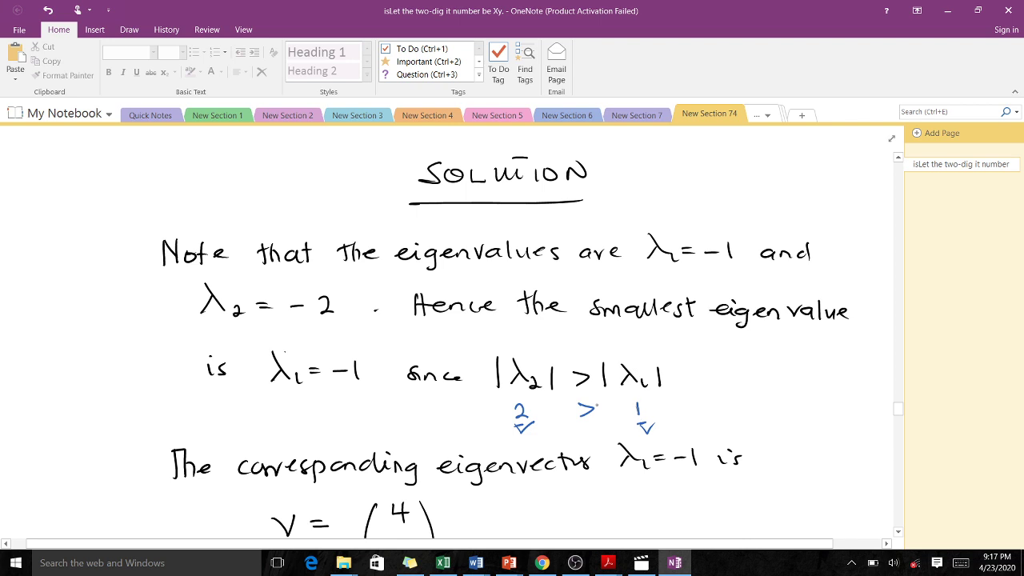
Retrace, tick and circle the 2 under |λ2| and the 1 under |λ1|
mouse_move(516, 407)
left_mouse_down()
mouse_move(526, 418)
mouse_move(638, 415)
left_mouse_up()
left_click_drag(515, 425, 528, 423)
left_click_drag(638, 424, 653, 421)
mouse_move(519, 398)
left_mouse_down()
mouse_move(510, 436)
mouse_move(530, 396)
mouse_move(500, 425)
left_mouse_up()
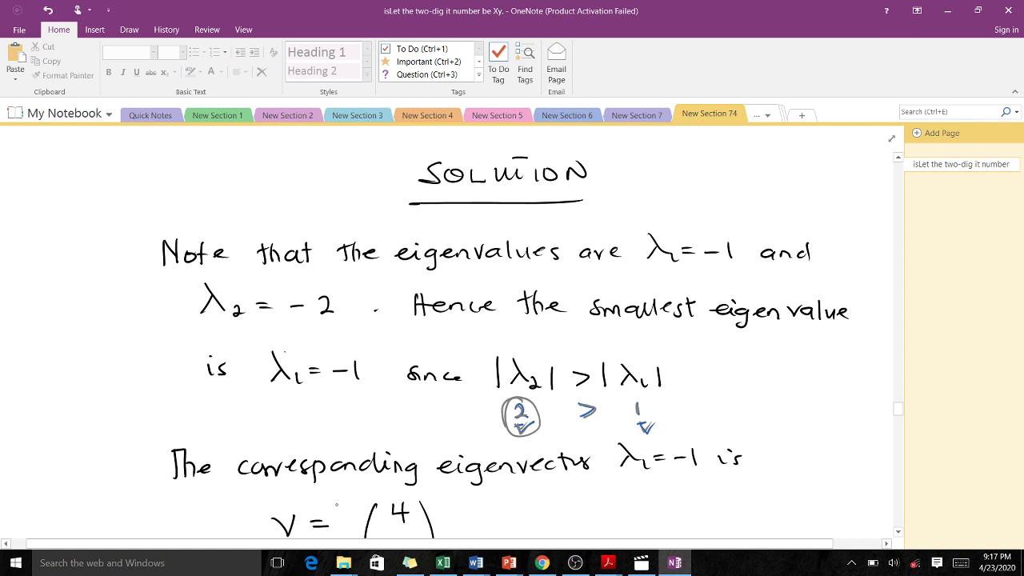
mouse_move(647, 397)
left_mouse_down()
mouse_move(619, 417)
mouse_move(642, 433)
mouse_move(653, 420)
mouse_move(637, 397)
left_mouse_up()
Draw a tick under the eigenvector v = (4, 1)
scroll(504, 336, "down", 3)
left_click_drag(416, 455, 440, 452)
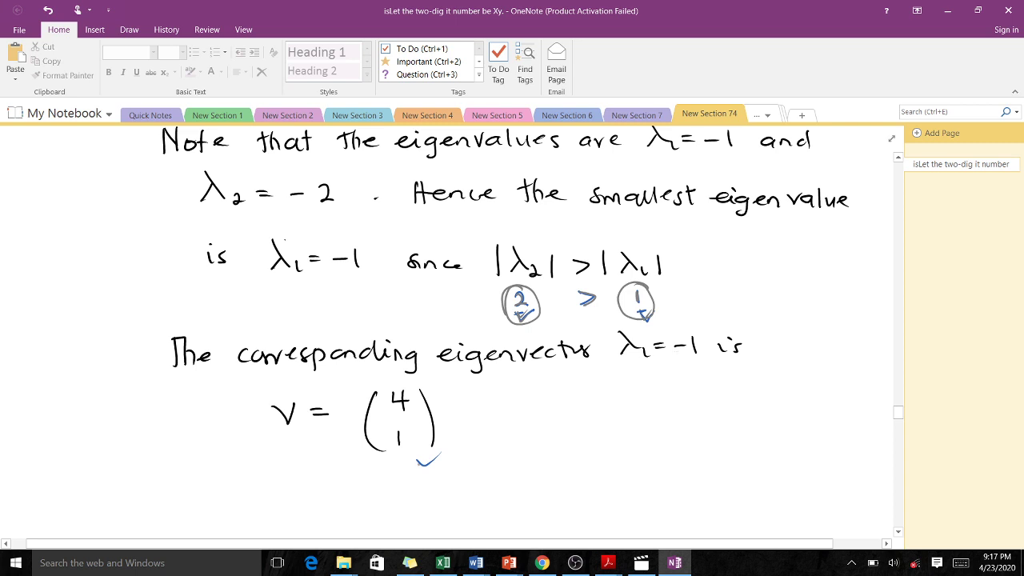
left_click_drag(417, 456, 440, 453)
Tick matrix A and the note to find A⁻¹, then show the det A = 2 working
scroll(528, 331, "down", 5)
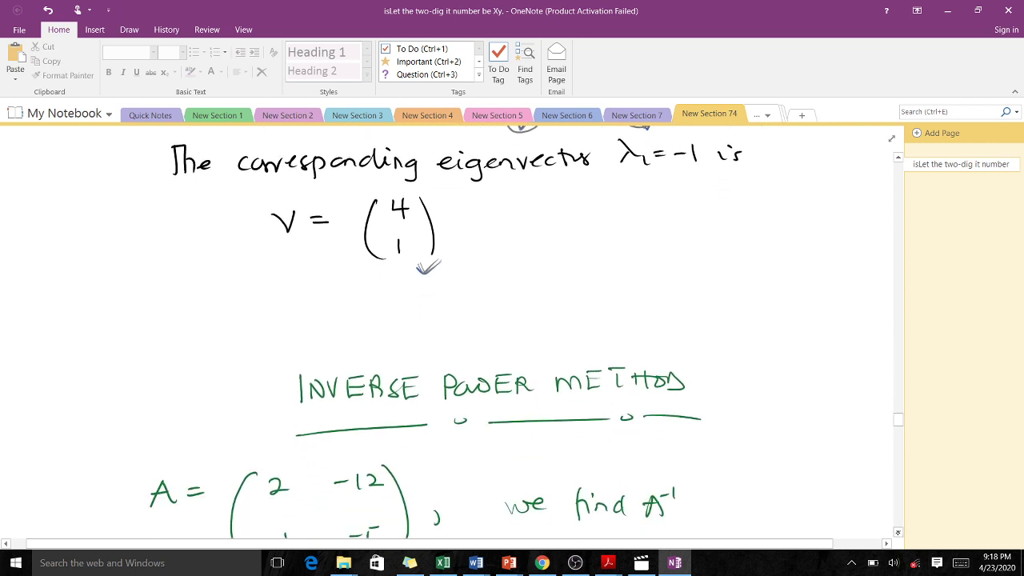
scroll(527, 332, "down", 5)
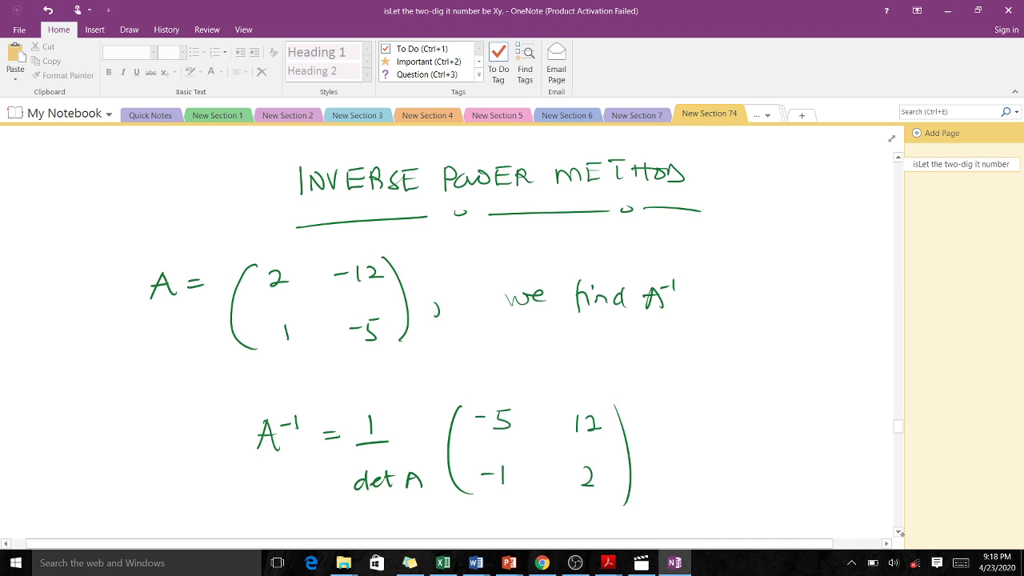
left_click_drag(329, 358, 345, 353)
left_click_drag(641, 328, 662, 326)
scroll(852, 521, "down", 5)
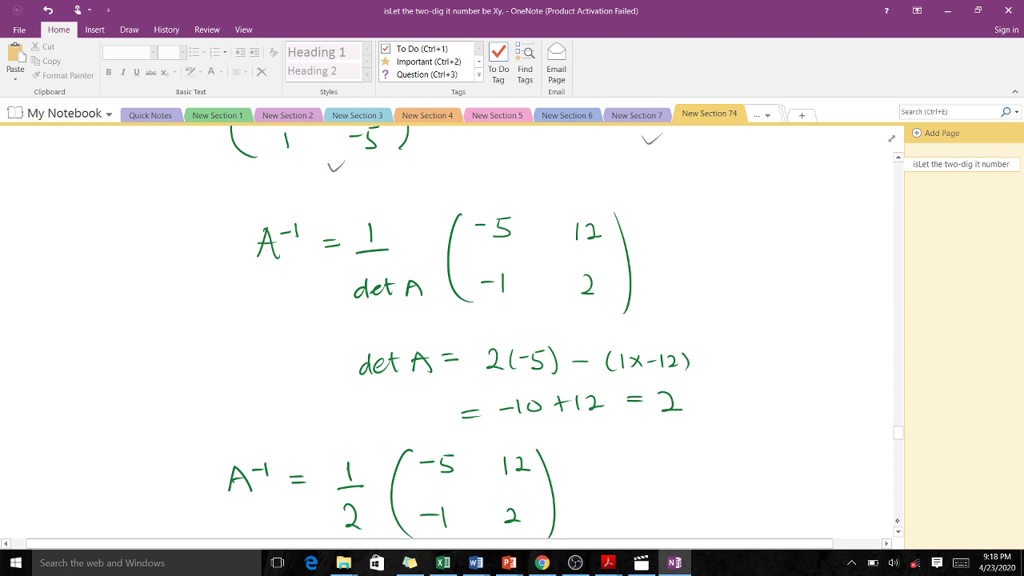
scroll(878, 521, "down", 7)
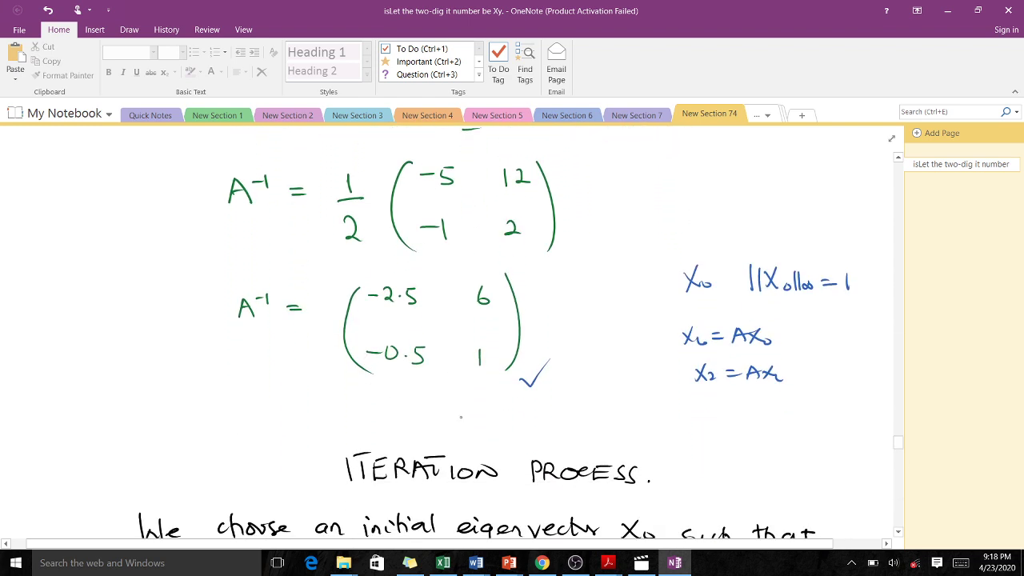
Tick the A⁻¹ matrix, erase the x1 = Ax0 and x2 = Ax1 lines, and return to blue ink
left_click_drag(412, 391, 425, 385)
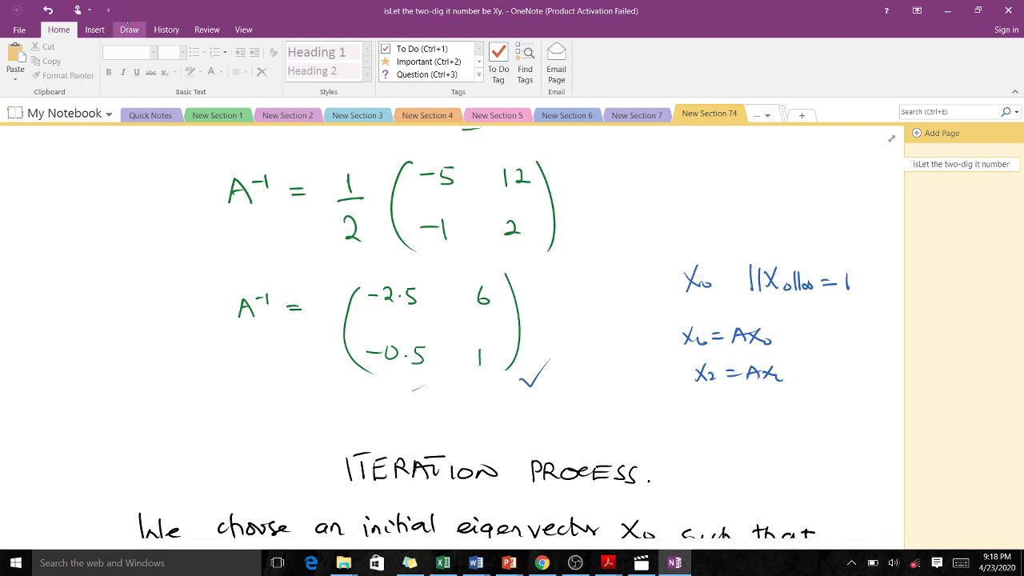
left_click(129, 30)
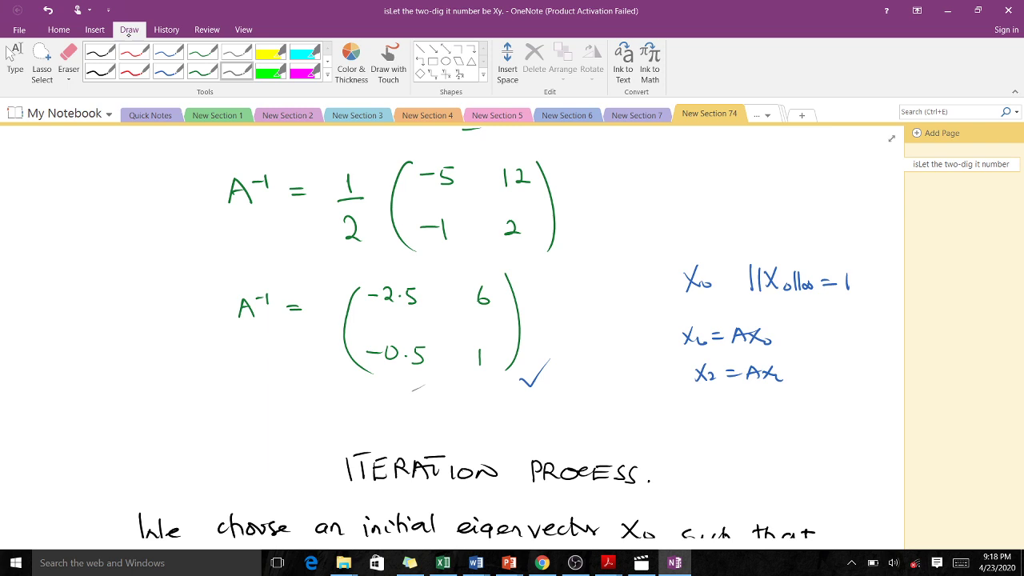
left_click(76, 63)
mouse_move(711, 350)
left_mouse_down()
mouse_move(747, 337)
mouse_move(693, 334)
mouse_move(727, 364)
mouse_move(774, 376)
mouse_move(704, 368)
mouse_move(764, 375)
left_mouse_up()
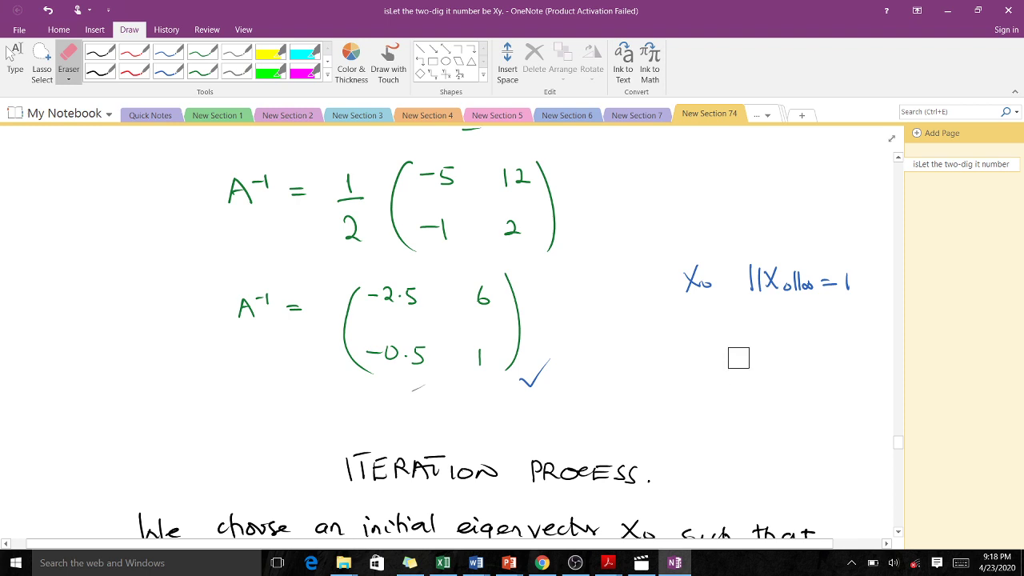
left_click(169, 71)
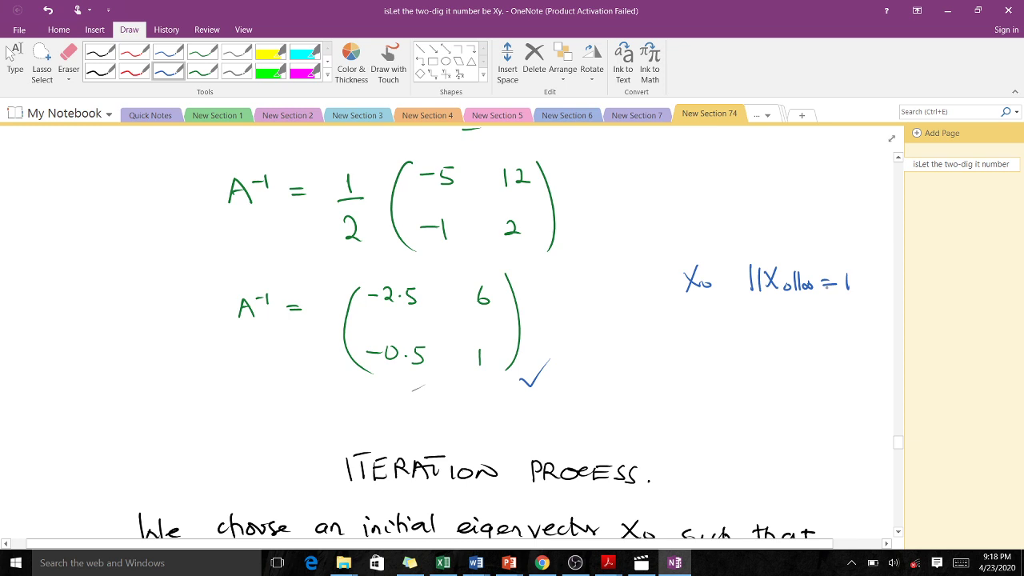
Write x1 = A⁻¹x0 below the x0 condition
mouse_move(687, 324)
left_mouse_down()
mouse_move(699, 342)
mouse_move(686, 340)
mouse_move(724, 330)
left_mouse_up()
mouse_move(713, 337)
left_mouse_down()
mouse_move(743, 322)
mouse_move(752, 341)
left_mouse_up()
left_click_drag(736, 333, 757, 324)
mouse_move(760, 317)
left_mouse_down()
mouse_move(760, 326)
mouse_move(780, 324)
mouse_move(781, 341)
left_mouse_up()
left_click_drag(789, 332, 788, 333)
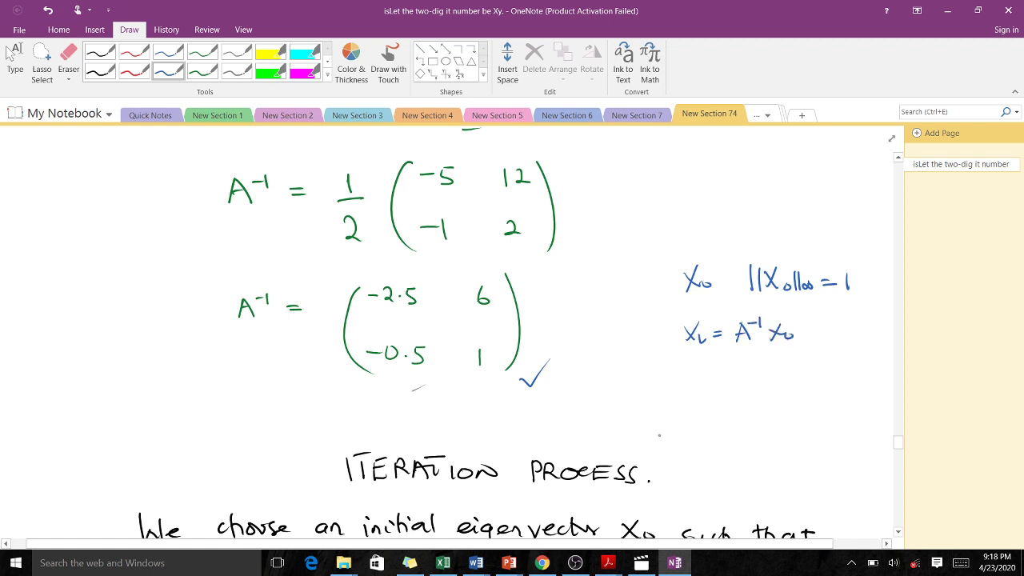
Write x2 = A⁻¹x1 on the next line
left_click_drag(693, 364, 690, 382)
mouse_move(702, 373)
left_mouse_down()
mouse_move(709, 382)
mouse_move(728, 371)
left_mouse_up()
left_click_drag(718, 376, 744, 364)
left_click_drag(744, 364, 750, 372)
left_click_drag(752, 361, 758, 362)
left_click_drag(763, 357, 778, 379)
left_click_drag(792, 373, 798, 376)
Write xn = A⁻¹xn-1 below the vertical dots
mouse_move(698, 432)
left_mouse_down()
mouse_move(690, 448)
mouse_move(715, 449)
left_mouse_up()
left_click_drag(719, 436, 730, 436)
left_click_drag(719, 441, 744, 432)
left_click_drag(744, 430, 751, 437)
left_click_drag(748, 428, 776, 445)
mouse_move(776, 433)
left_mouse_down()
mouse_move(765, 445)
mouse_move(784, 446)
left_mouse_up()
left_click_drag(787, 442, 791, 443)
left_click_drag(795, 437, 795, 447)
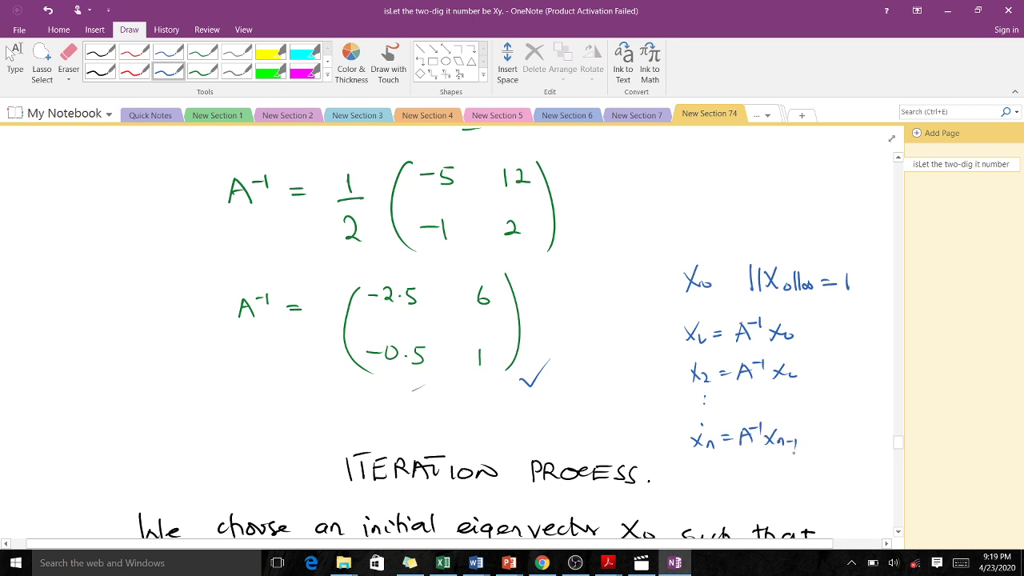
Retrace the blue check under x₀ and tick the inverse matrix and (1, 1) vector in green
scroll(520, 333, "down", 1)
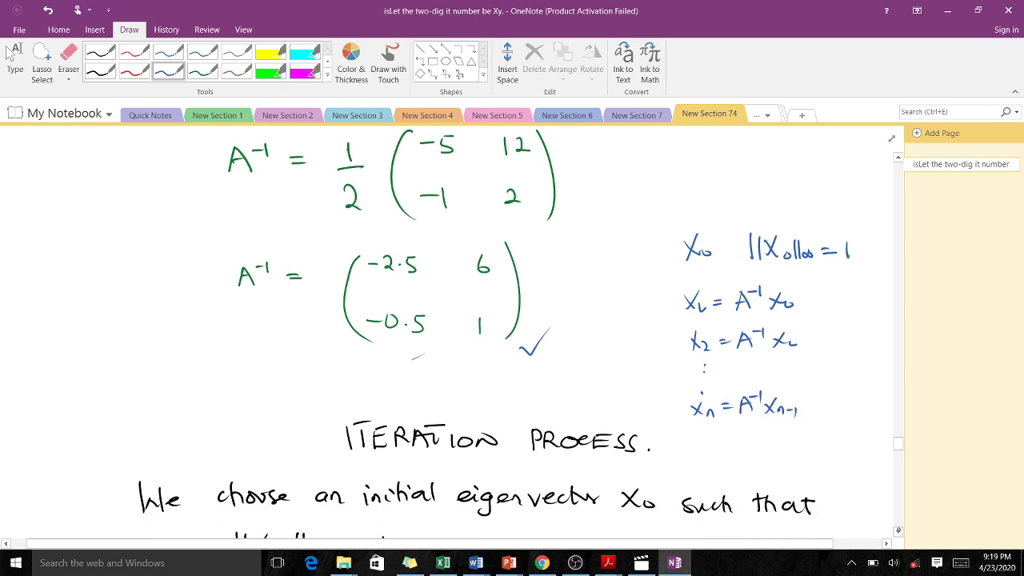
scroll(898, 531, "down", 7)
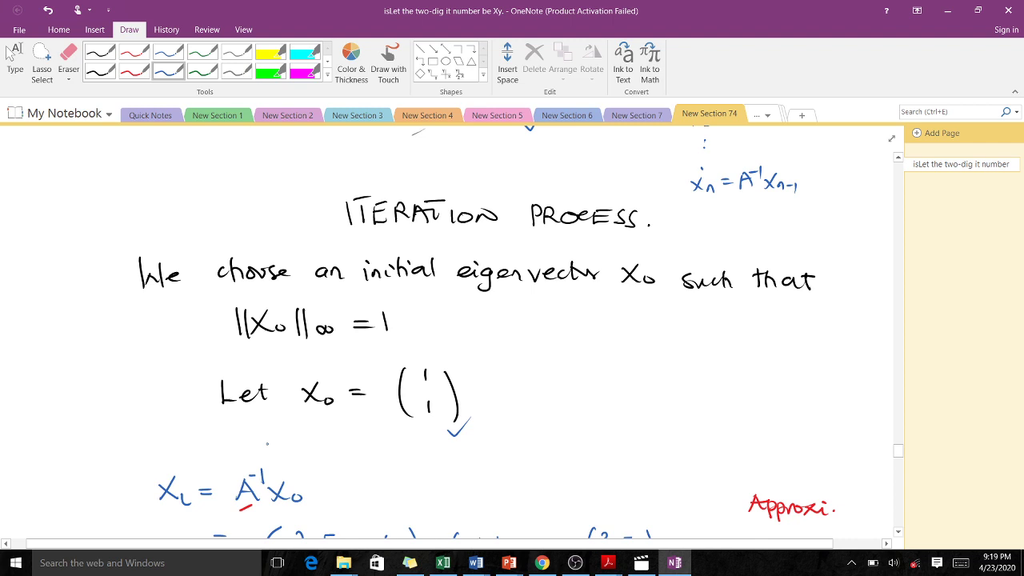
left_click_drag(448, 427, 470, 417)
left_click(898, 531)
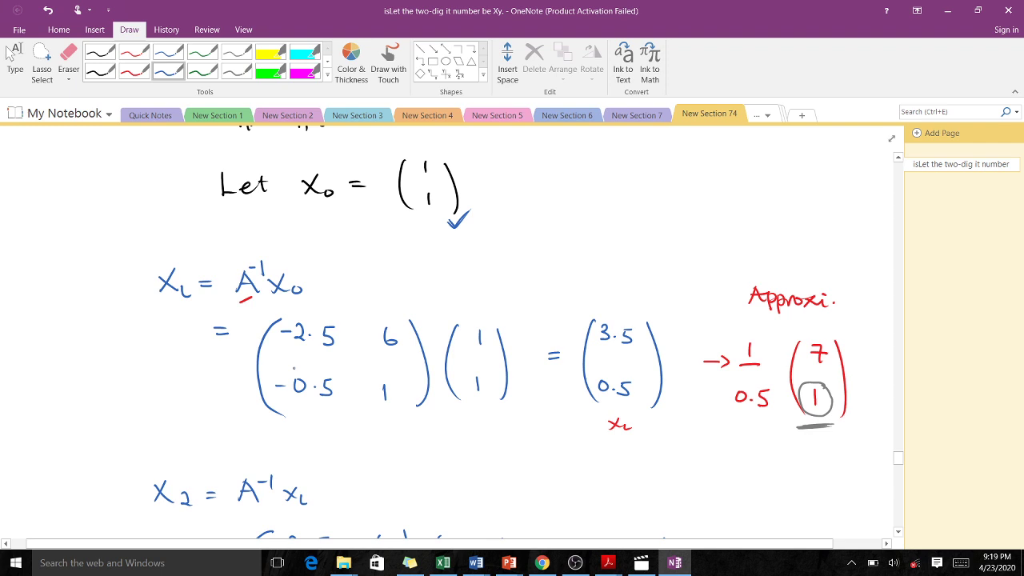
left_click(202, 70)
left_click_drag(337, 433, 359, 425)
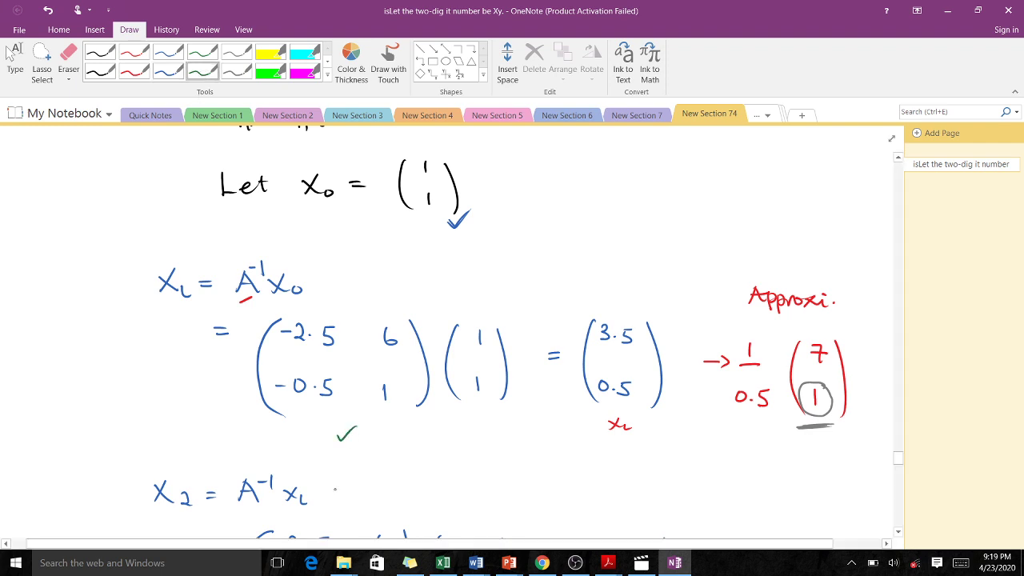
left_click_drag(463, 428, 482, 421)
Circle the red normalised vector (7, 1) in grey
left_click(237, 71)
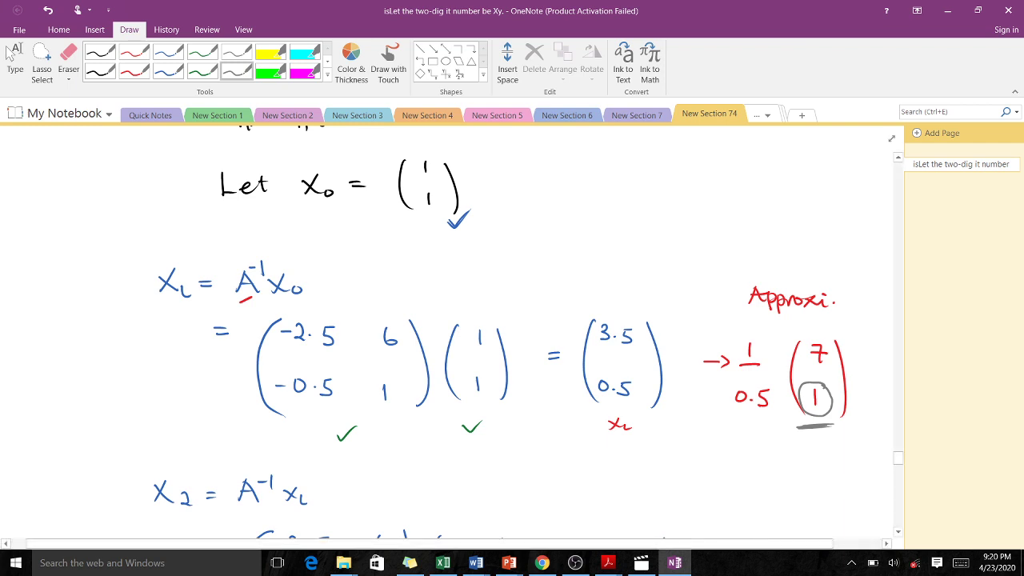
mouse_move(818, 383)
left_mouse_down()
mouse_move(794, 396)
mouse_move(811, 416)
mouse_move(829, 400)
left_mouse_up()
mouse_move(842, 339)
left_mouse_down()
mouse_move(809, 335)
mouse_move(786, 352)
mouse_move(779, 386)
mouse_move(811, 425)
mouse_move(859, 406)
mouse_move(846, 336)
left_mouse_up()
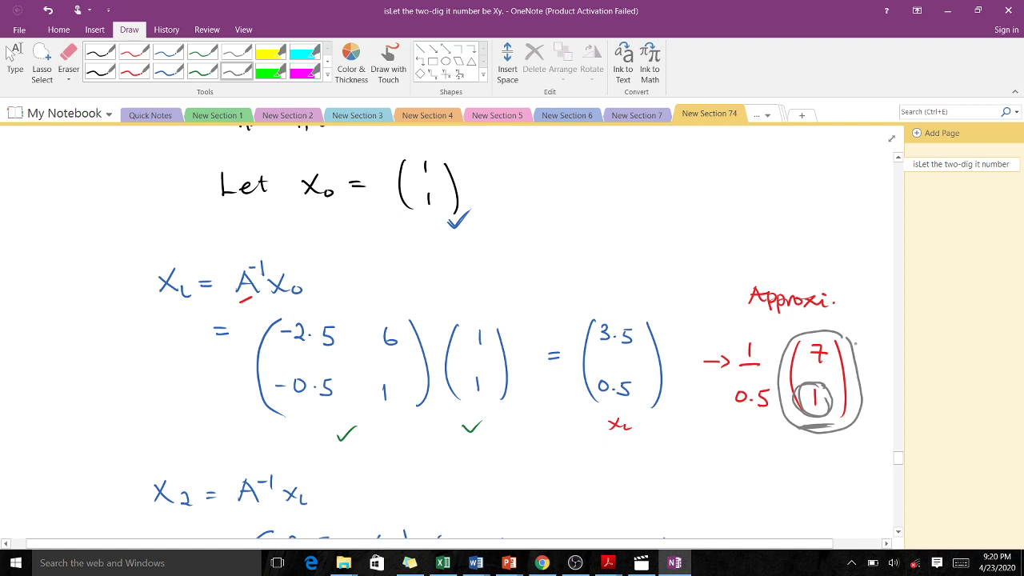
Mark the 0.5 and −1.25 entries and write the red 1 under 4.6
scroll(512, 336, "down", 3)
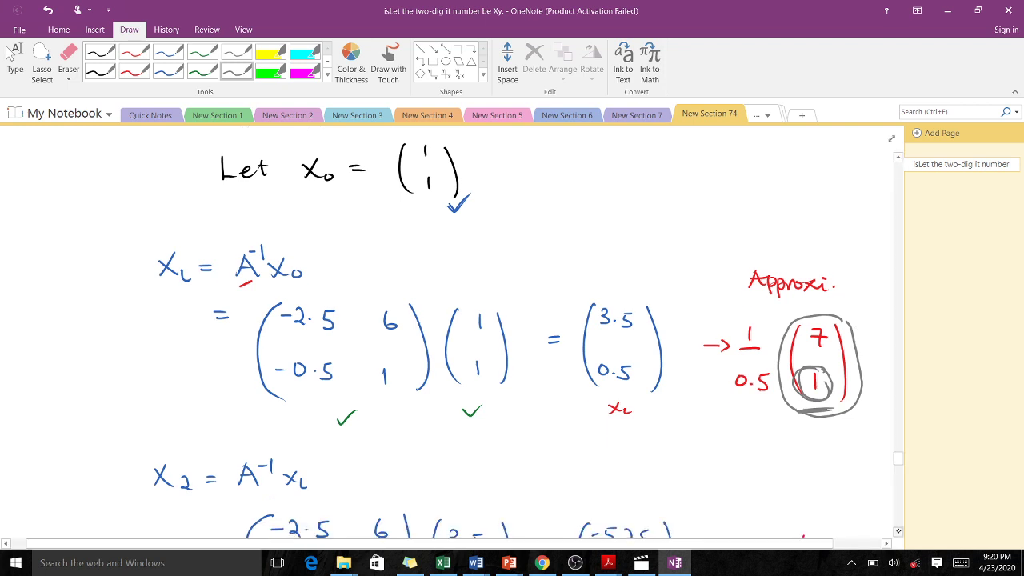
scroll(512, 332, "down", 3)
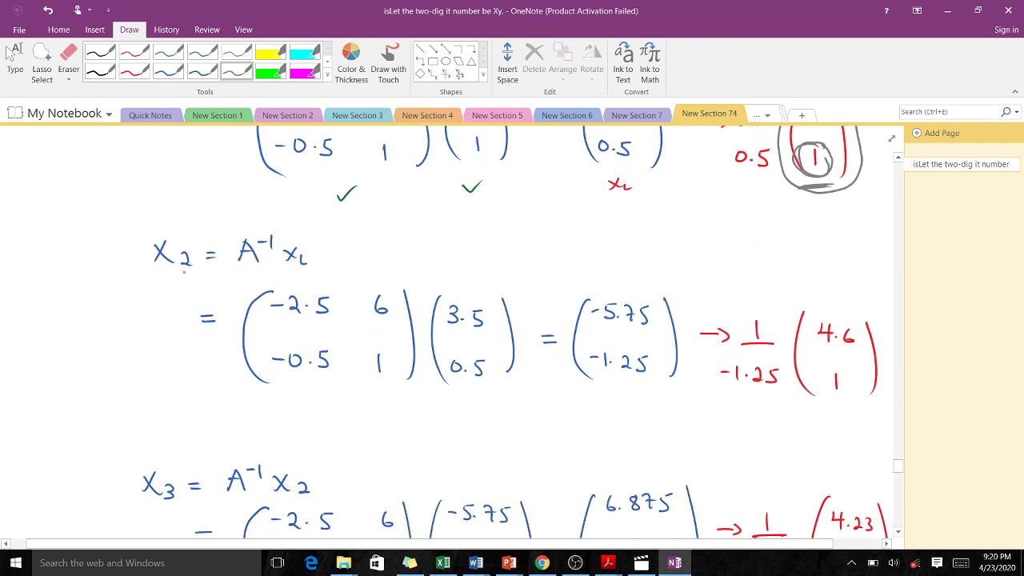
left_click_drag(168, 280, 177, 277)
left_click_drag(465, 390, 477, 389)
left_click_drag(620, 389, 632, 389)
left_click_drag(835, 373, 837, 390)
Underline −1.25 and circle the normalised vectors (4.23, 1) and (4.10, 1) in grey
scroll(856, 163, "down", 3)
scroll(184, 308, "down", 2)
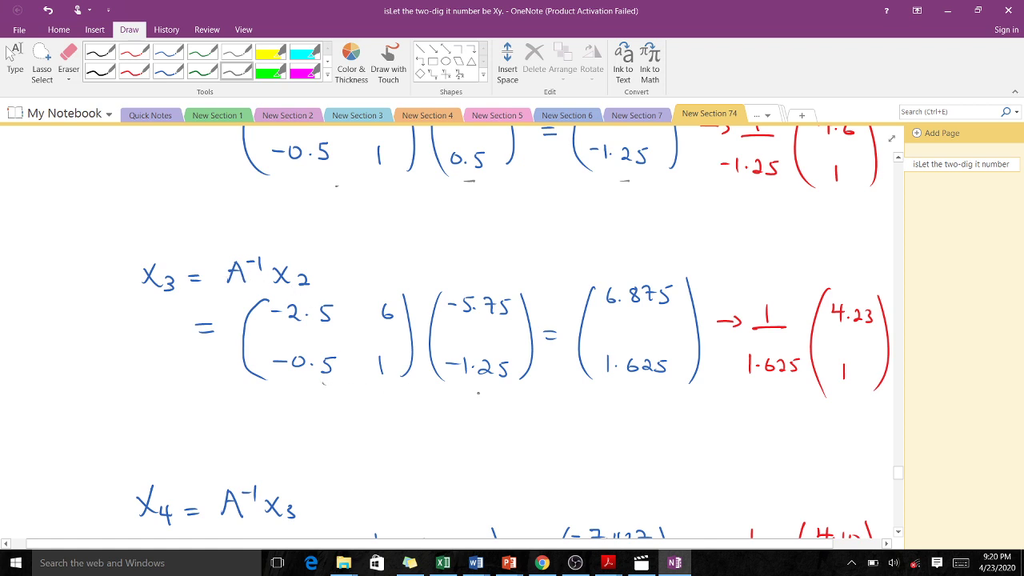
left_click_drag(617, 181, 642, 177)
mouse_move(878, 295)
left_mouse_down()
mouse_move(821, 287)
mouse_move(808, 351)
mouse_move(815, 387)
mouse_move(854, 400)
mouse_move(879, 393)
mouse_move(890, 371)
mouse_move(878, 297)
left_mouse_up()
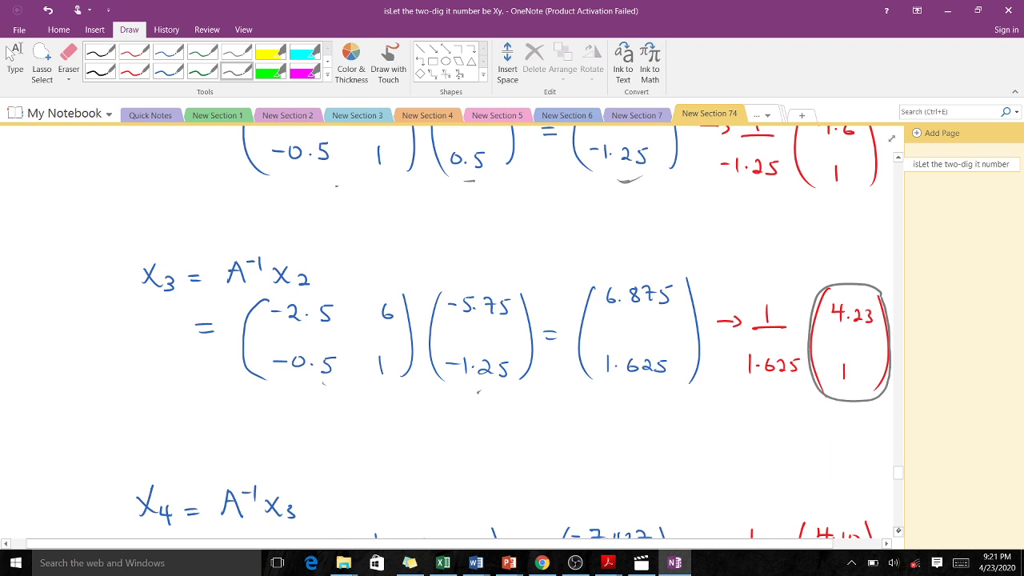
scroll(874, 525, "down", 5)
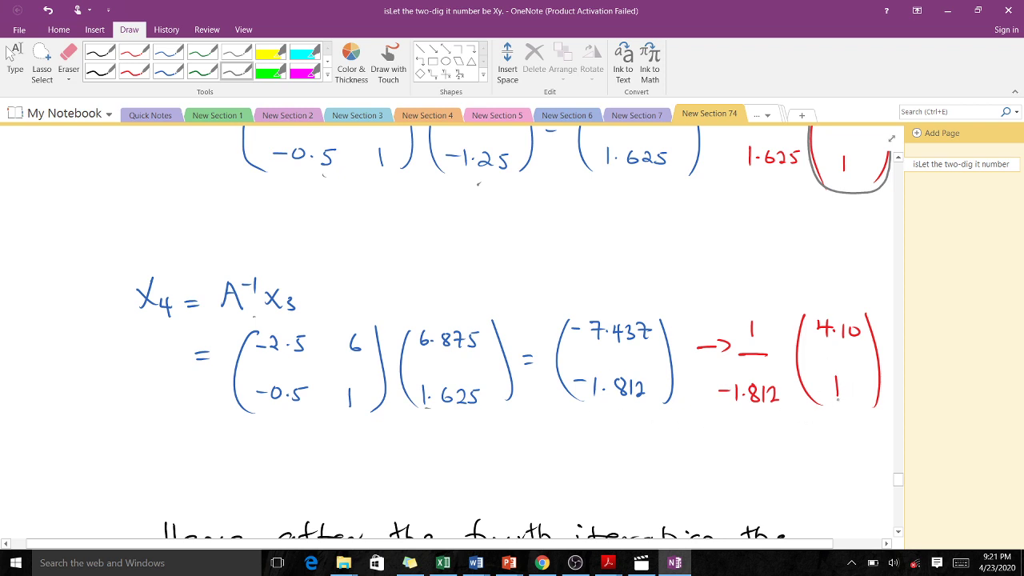
mouse_move(876, 323)
left_mouse_down()
mouse_move(869, 304)
mouse_move(806, 301)
mouse_move(787, 374)
mouse_move(840, 414)
mouse_move(880, 388)
mouse_move(883, 323)
mouse_move(870, 314)
left_mouse_up()
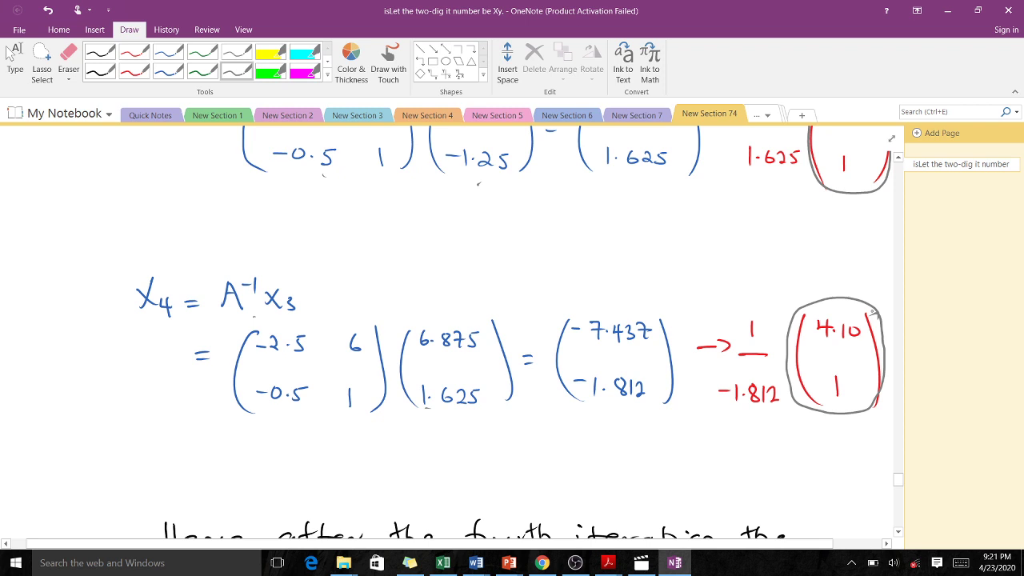
scroll(512, 332, "down", 5)
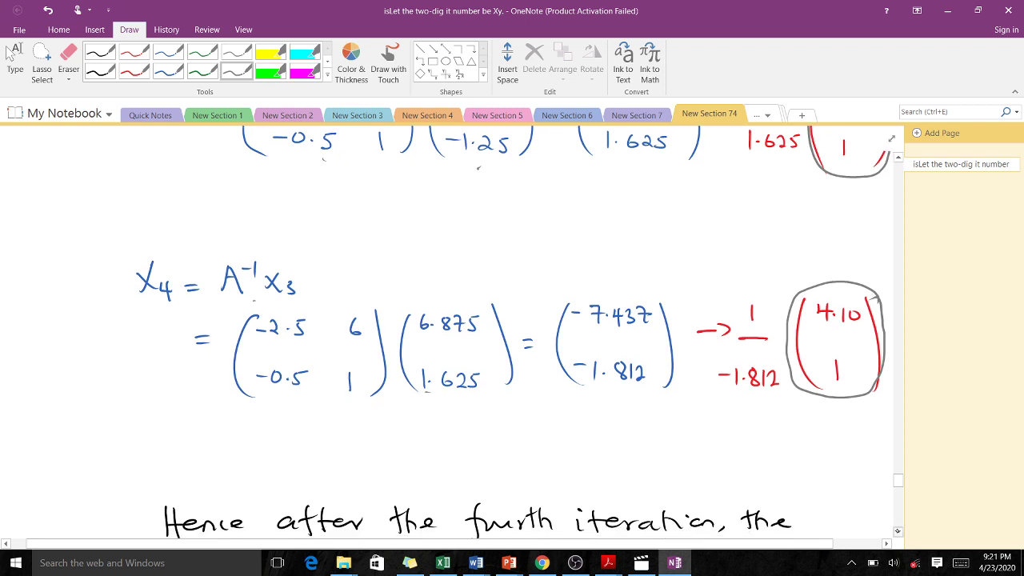
Erase the 'alue' ending of 'eigenvalue' in the conclusion
scroll(512, 332, "down", 5)
scroll(512, 332, "up", 2)
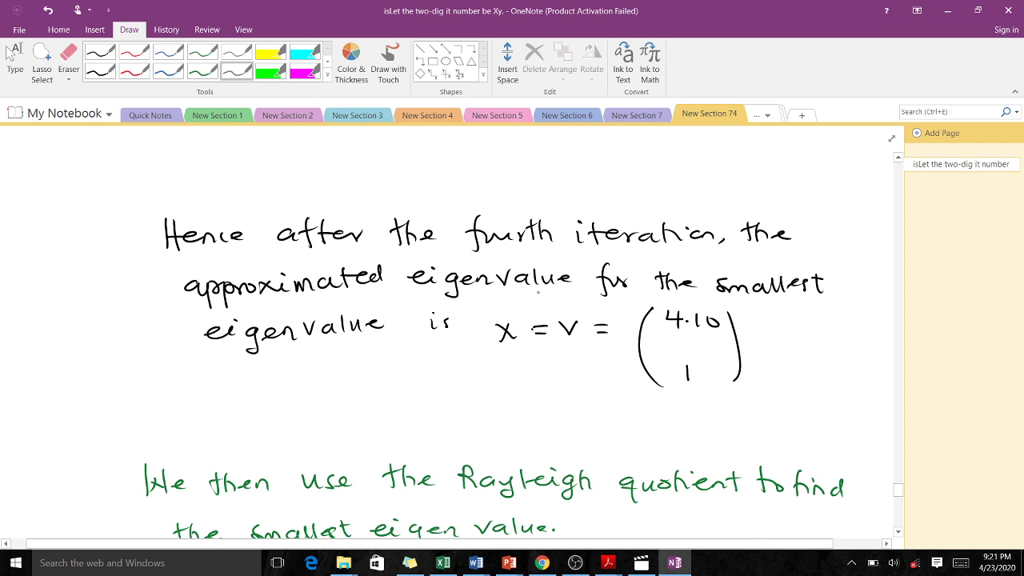
left_click(69, 60)
mouse_move(516, 278)
left_mouse_down()
mouse_move(549, 283)
mouse_move(560, 270)
mouse_move(522, 277)
mouse_move(562, 282)
left_mouse_up()
left_click(100, 70)
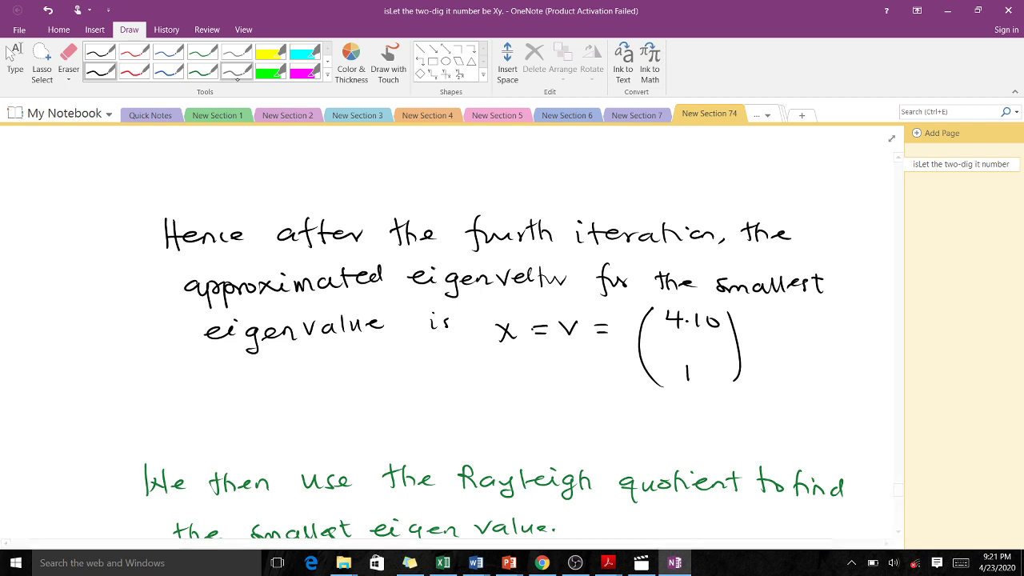
Write '=> (4, 1)' in green beside the (4.10, 1) vector
left_click(203, 71)
left_click_drag(768, 340, 776, 346)
left_click_drag(780, 337, 812, 376)
mouse_move(824, 325)
left_mouse_down()
mouse_move(836, 340)
mouse_move(832, 379)
left_mouse_up()
left_click_drag(850, 330, 850, 381)
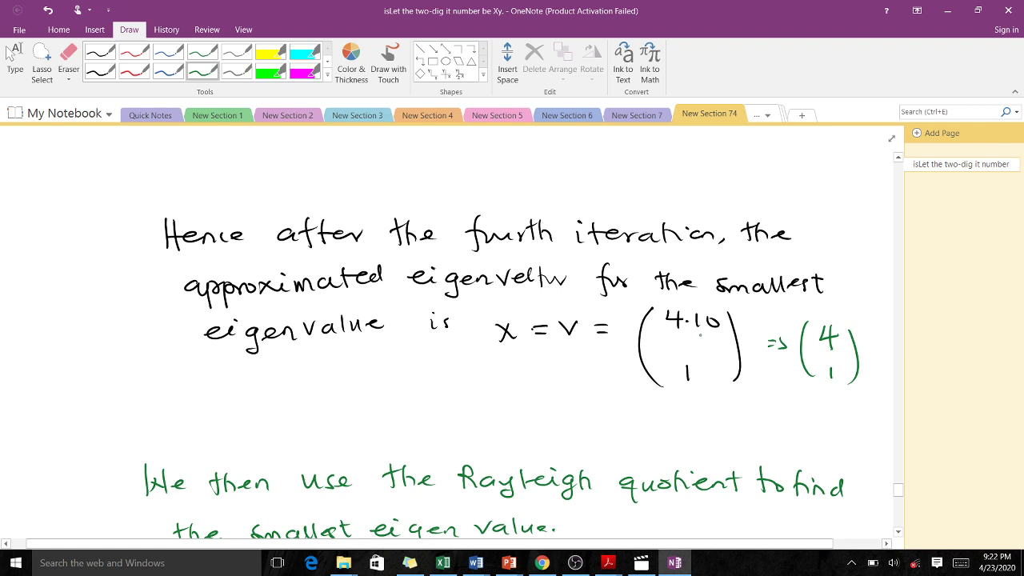
scroll(381, 429, "down", 4)
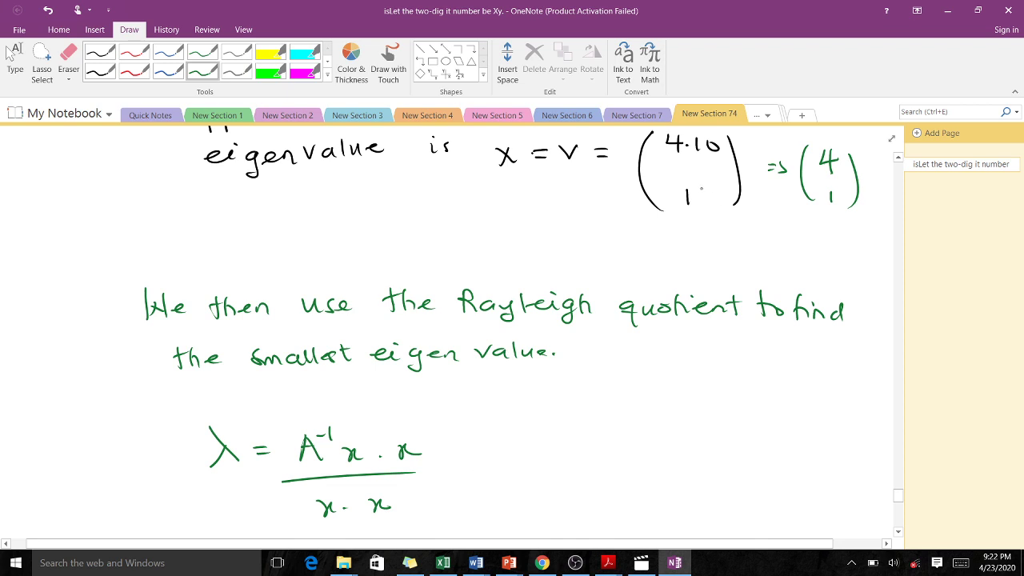
In green ink, tick the rounded vector (4, 1) and write A⁻¹ /x right of the λ formula
left_click_drag(692, 224, 718, 207)
scroll(228, 392, "down", 2)
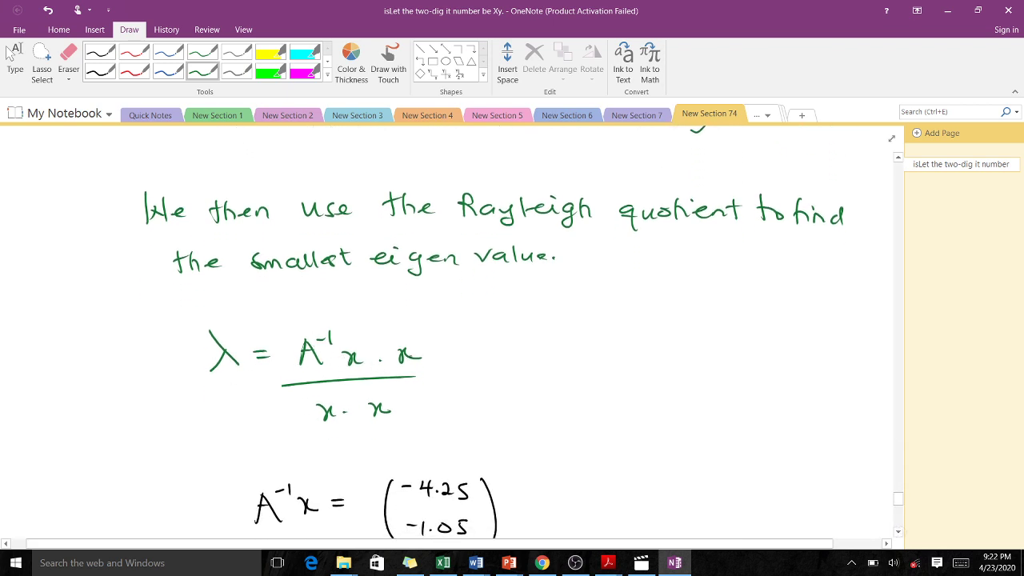
mouse_move(556, 360)
left_mouse_down()
mouse_move(573, 358)
mouse_move(571, 348)
left_mouse_up()
left_click_drag(572, 338, 628, 356)
left_click_drag(628, 344, 640, 355)
Scroll down through the Rayleigh quotient working to A⁻¹x·x = −18.75, x·x = 17.81, λ = −1.05
scroll(664, 346, "down", 3)
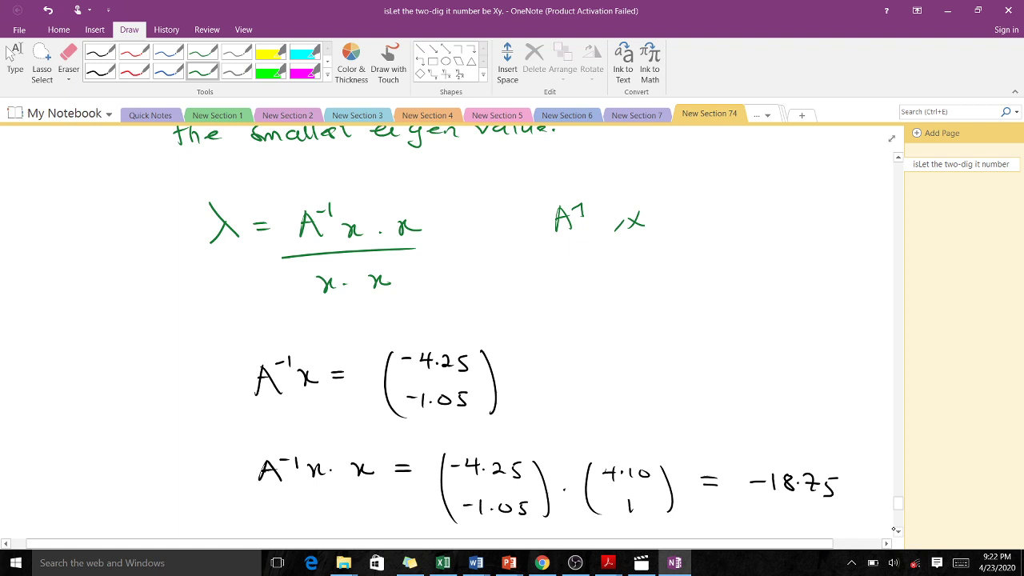
scroll(536, 332, "down", 5)
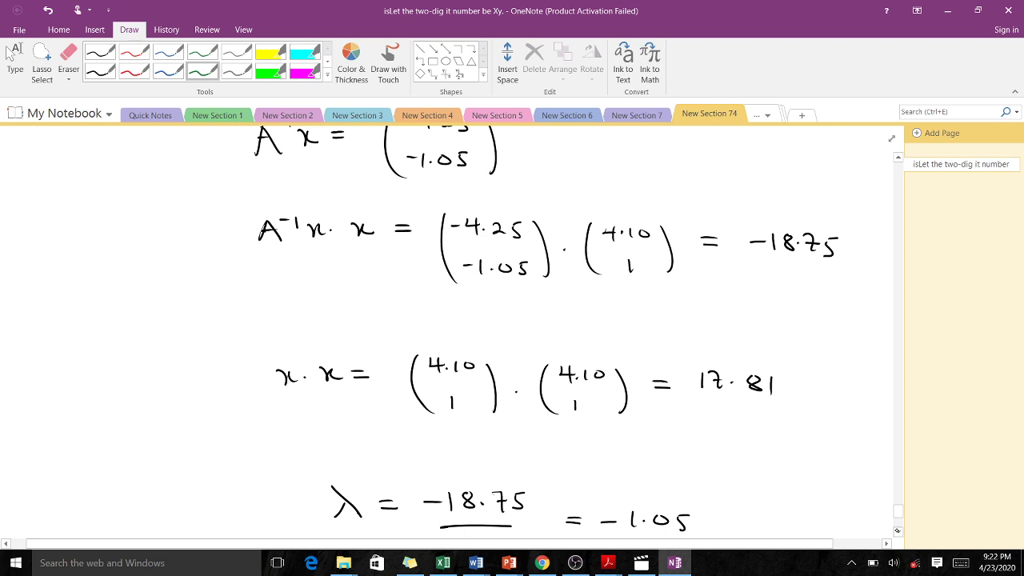
scroll(898, 531, "down", 5)
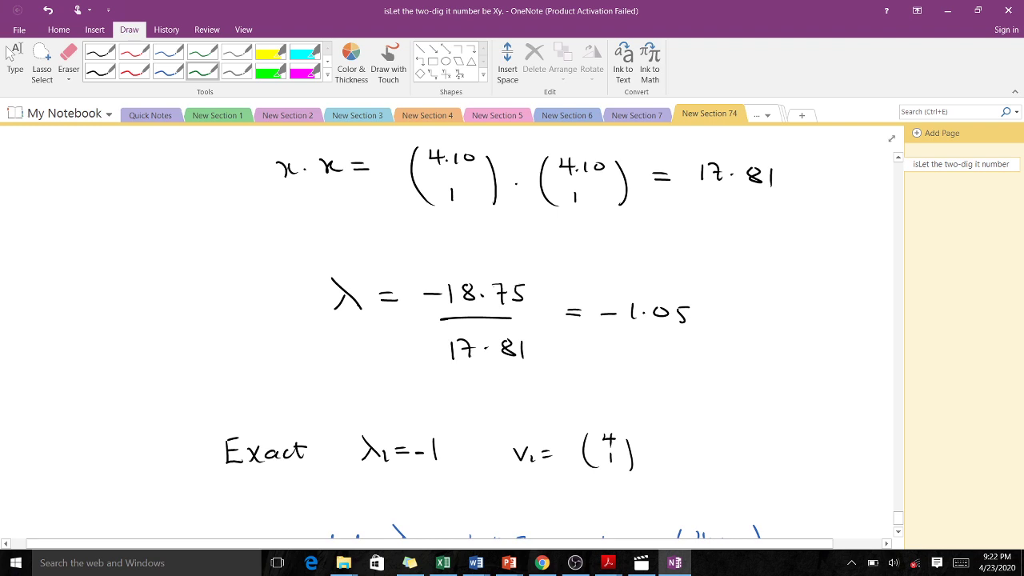
scroll(897, 532, "down", 2)
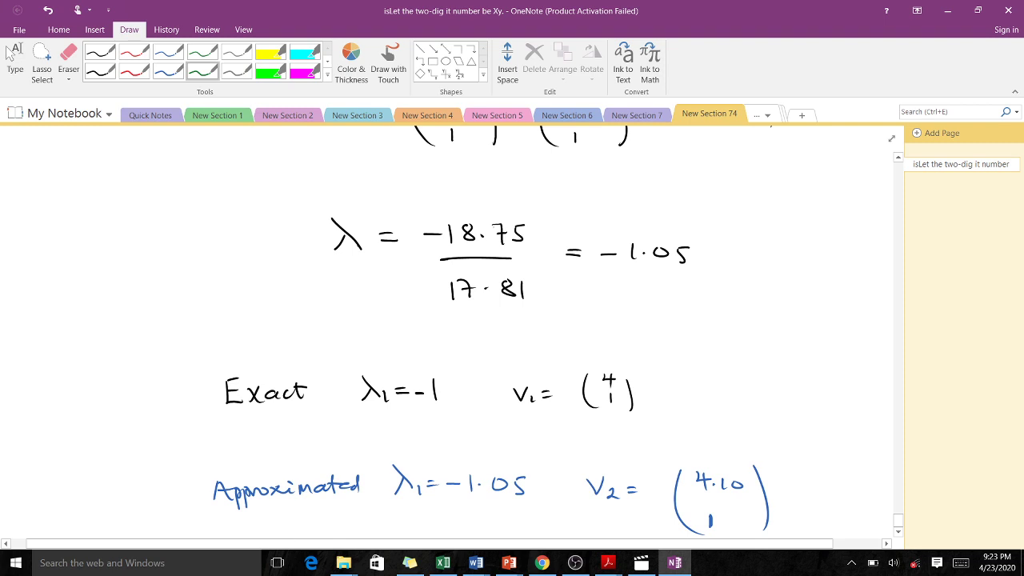
scroll(898, 531, "down", 4)
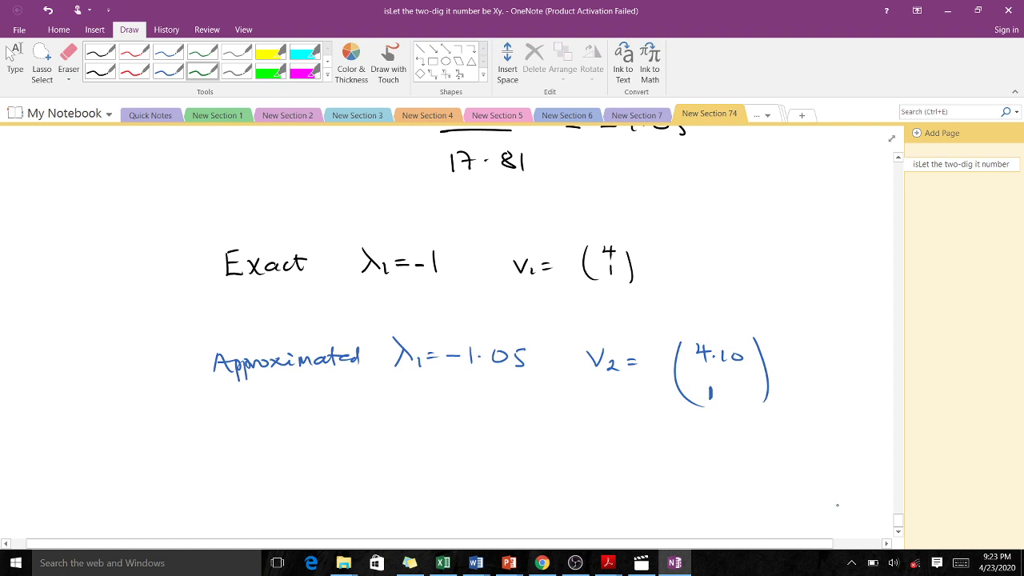